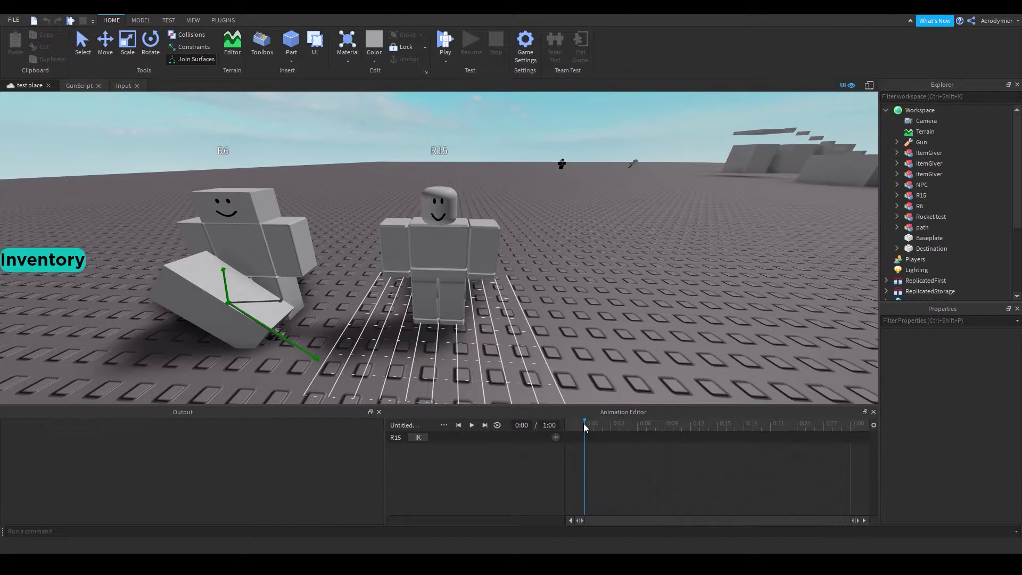
- Scrub the timeline and try a 5:00 animation length in the end-time field
drag(605, 427, 581, 433)
click(547, 424)
text(5)
key(Return)
key(Return)
- Keep the end time at 1:00 and add a LeftUpperLeg keyframe at 0:00
key(f)
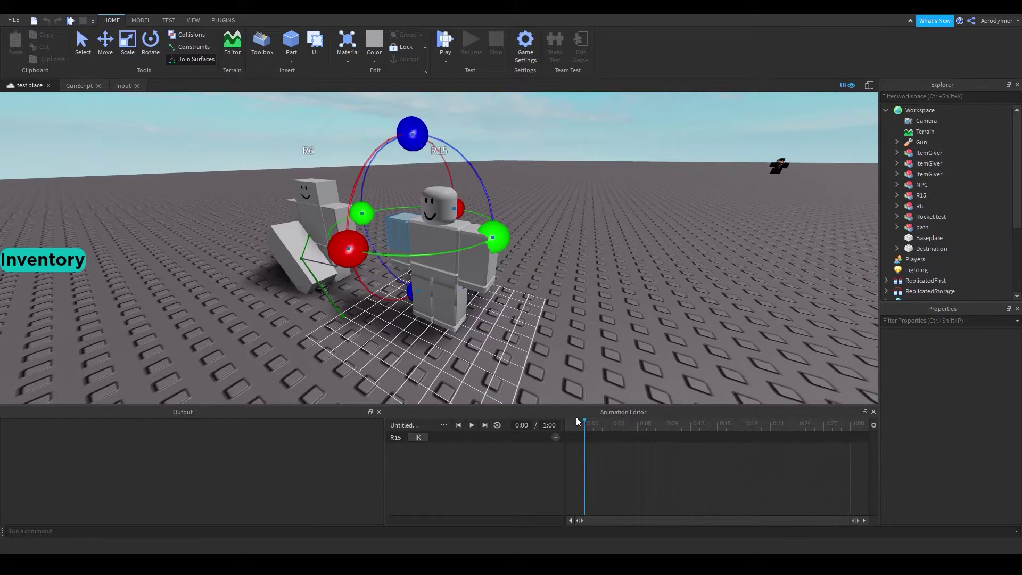
click(554, 437)
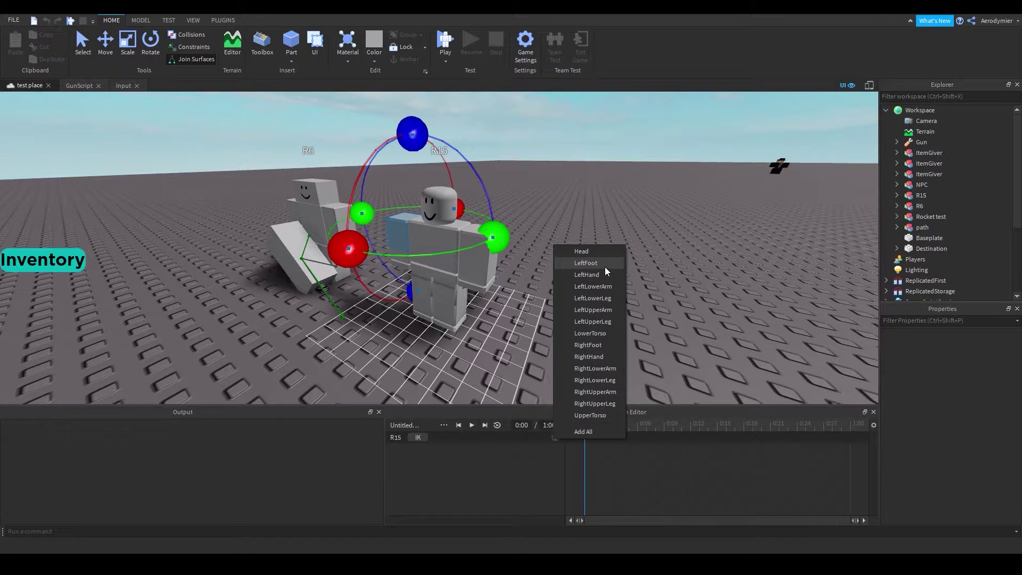
click(673, 348)
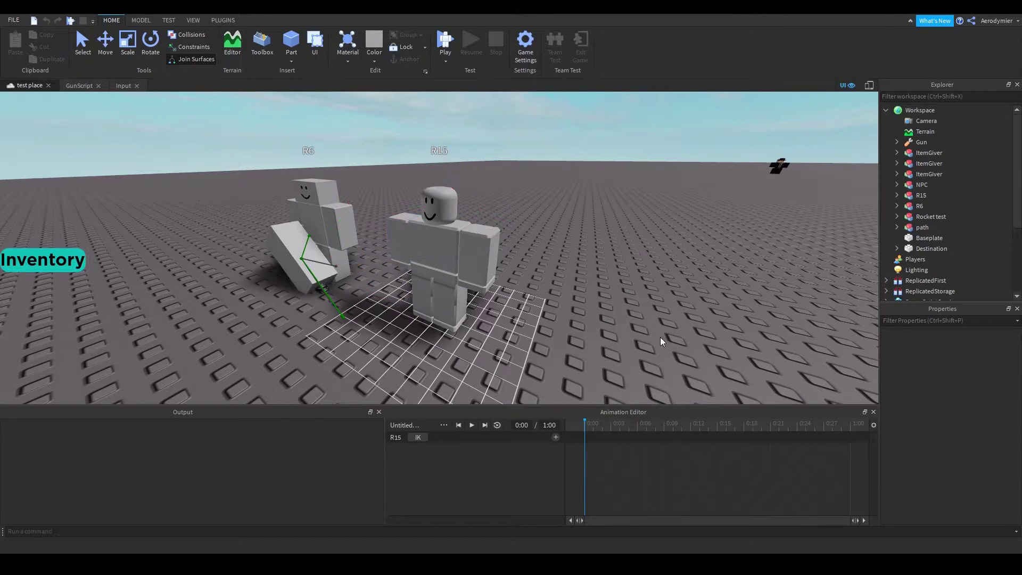
right_drag(570, 315, 571, 315)
click(421, 258)
right_drag(505, 235, 504, 235)
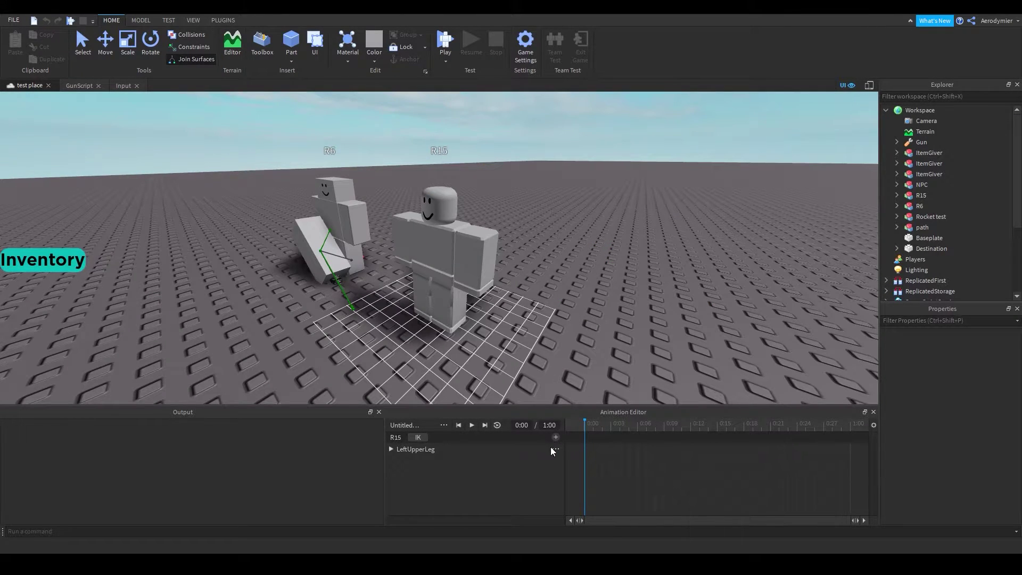
click(553, 449)
click(565, 456)
- Rotate the LeftUpperLeg to key a raised kick pose at 0:12
drag(585, 428, 691, 423)
click(452, 291)
right_drag(406, 286, 406, 286)
drag(369, 288, 379, 251)
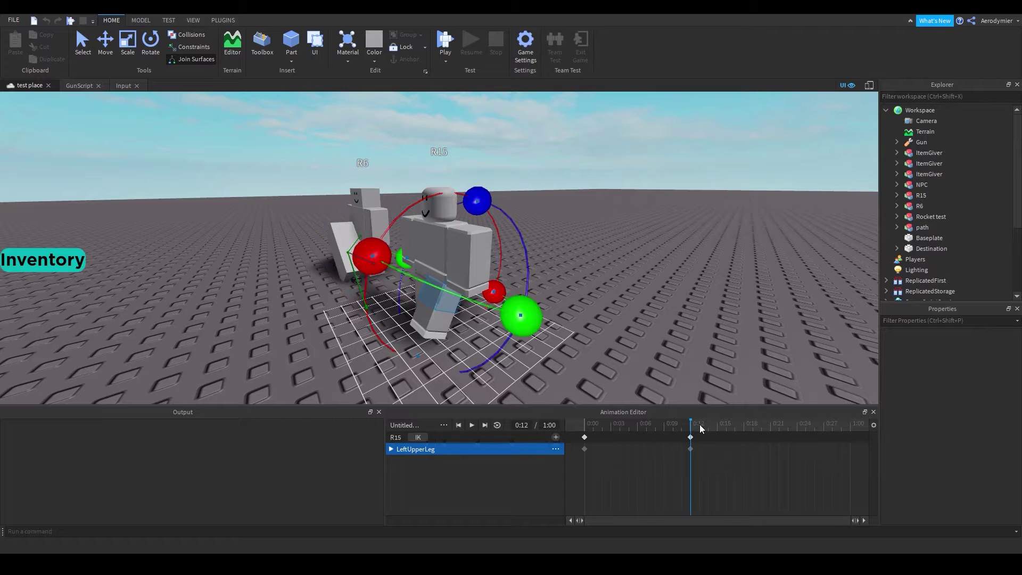
drag(691, 424, 815, 422)
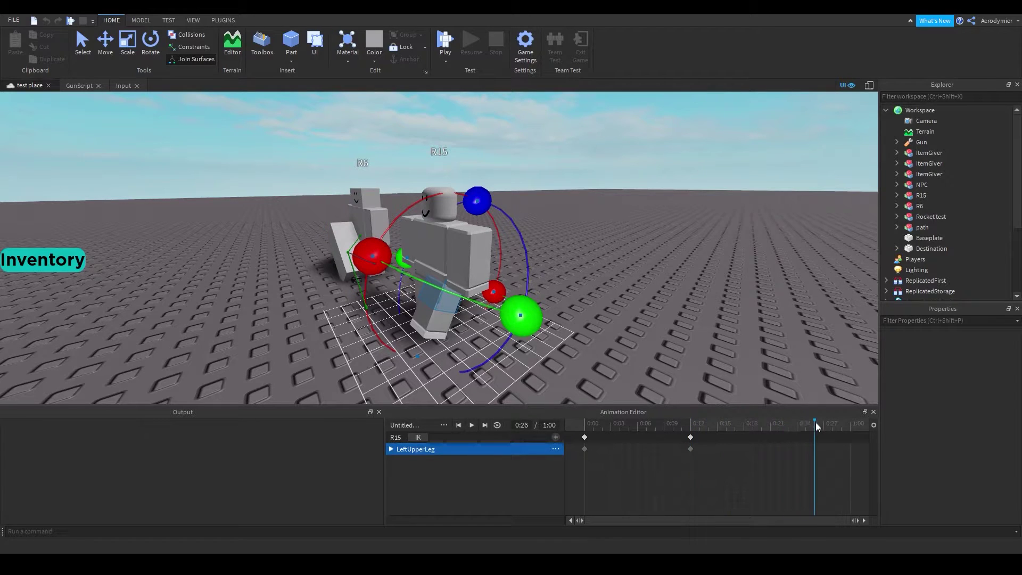
- Bend the LeftLowerLeg to key it at 0:26, then play the kick
click(442, 313)
drag(360, 286, 343, 334)
click(395, 460)
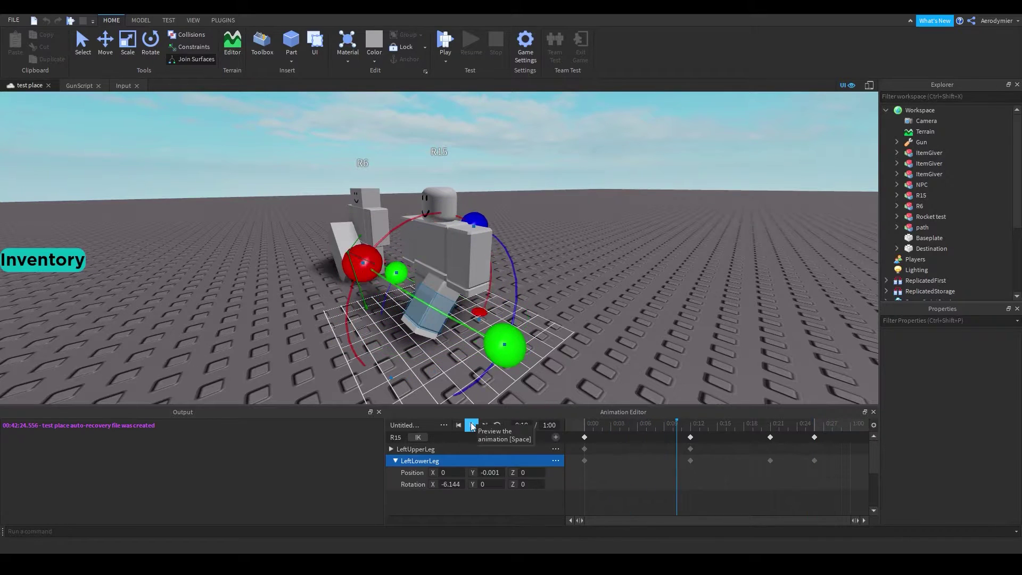
click(470, 423)
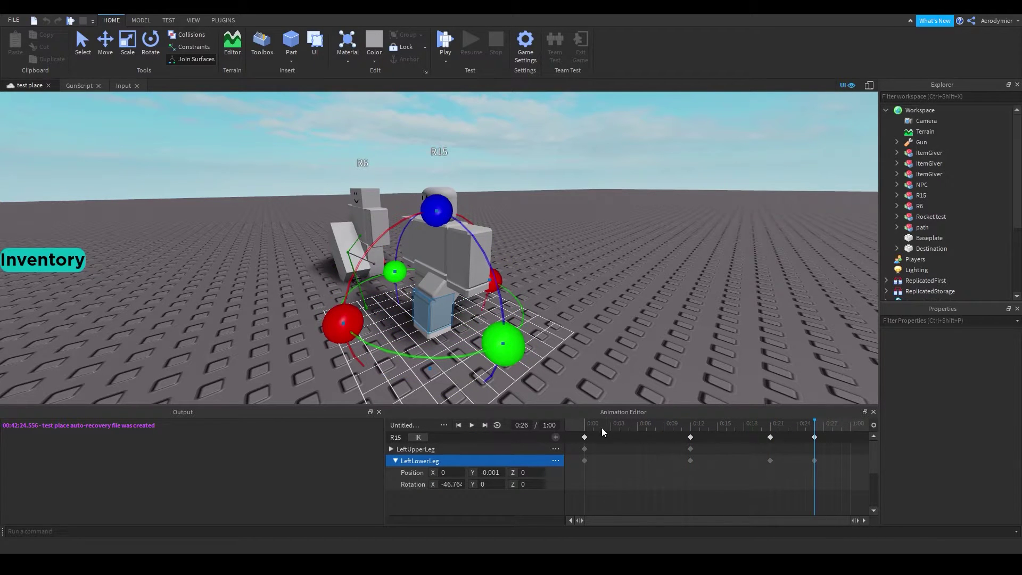
- Select the keyframes from 0:19 to 0:26 and give them Cubic easing style
scroll(515, 394, up, 3)
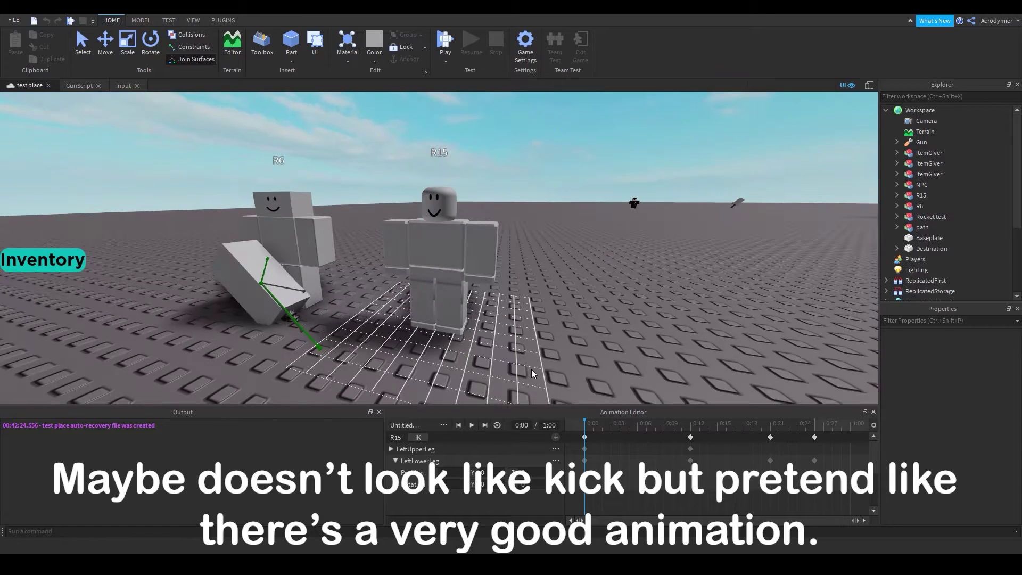
click(471, 425)
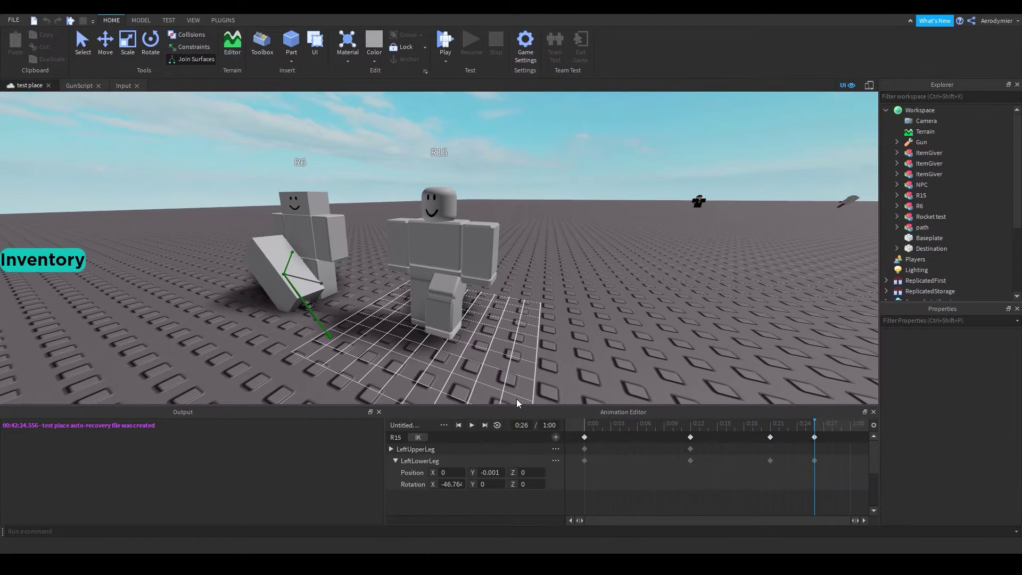
click(584, 424)
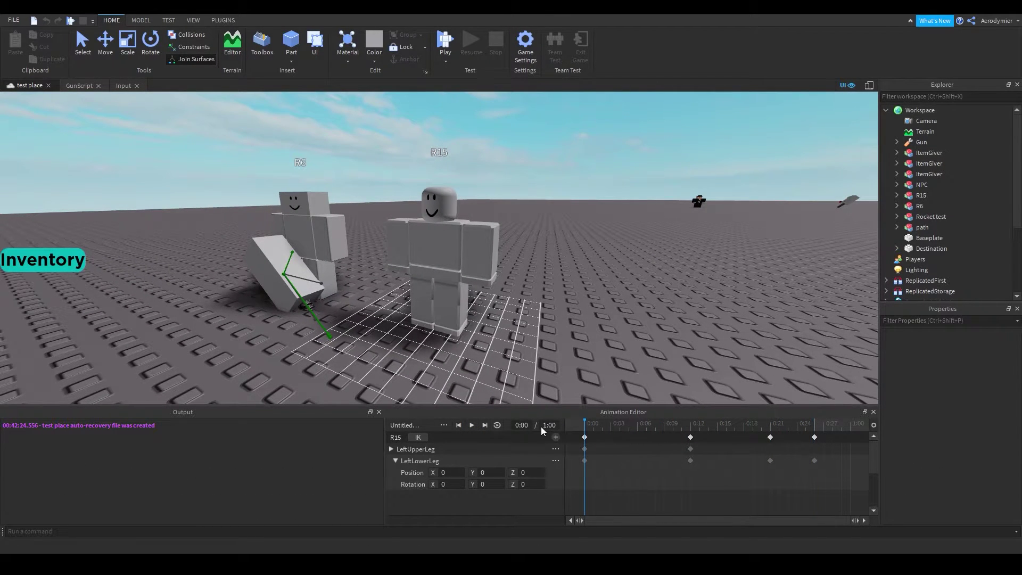
drag(753, 430, 827, 467)
right_click(812, 441)
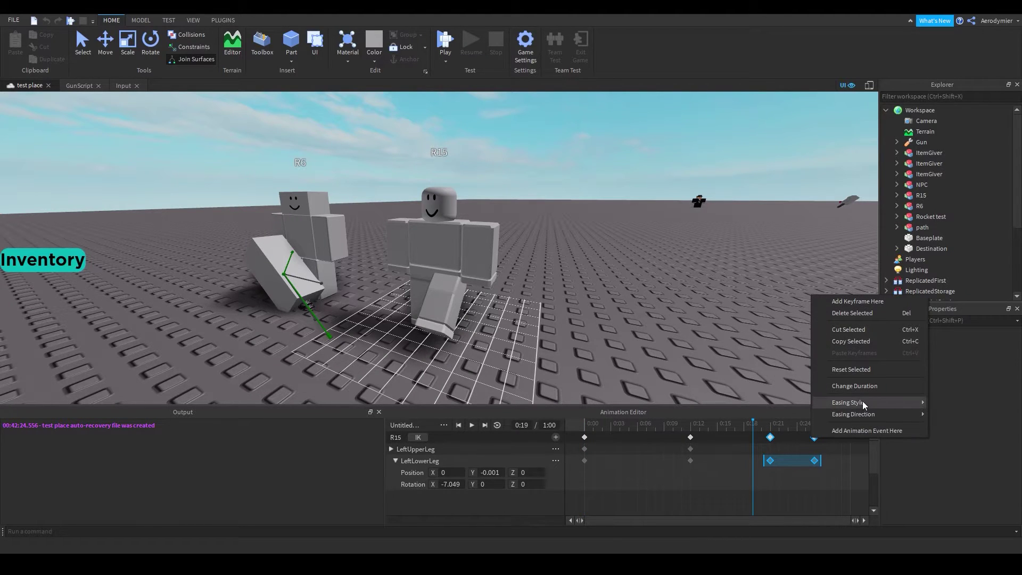
mouse_move(862, 401)
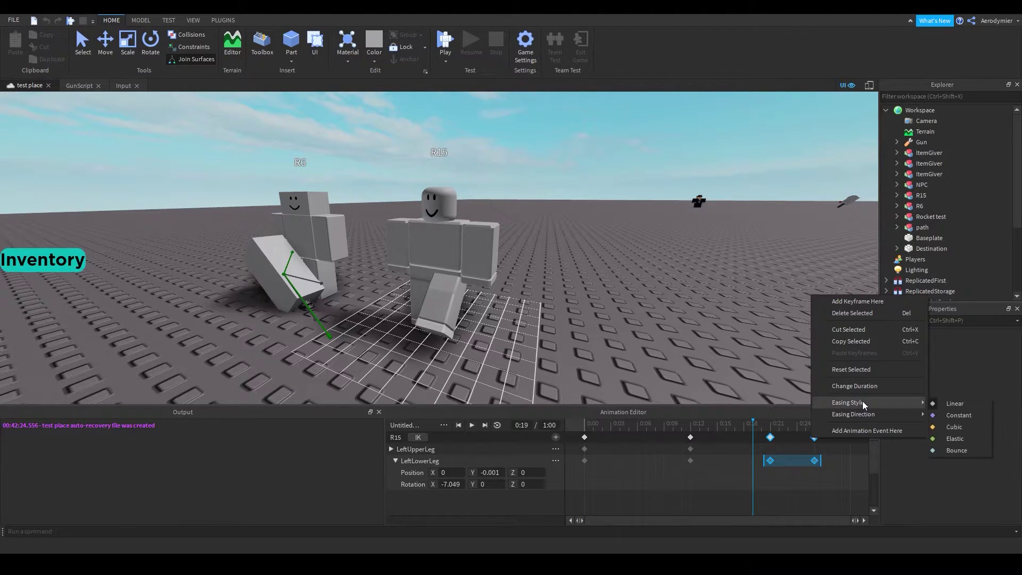
click(955, 428)
- Preview the eased section and set the keyframes' easing direction to In
mouse_move(747, 423)
mouse_down()
mouse_move(708, 429)
mouse_move(810, 424)
mouse_move(753, 426)
mouse_up()
click(472, 425)
right_click(769, 437)
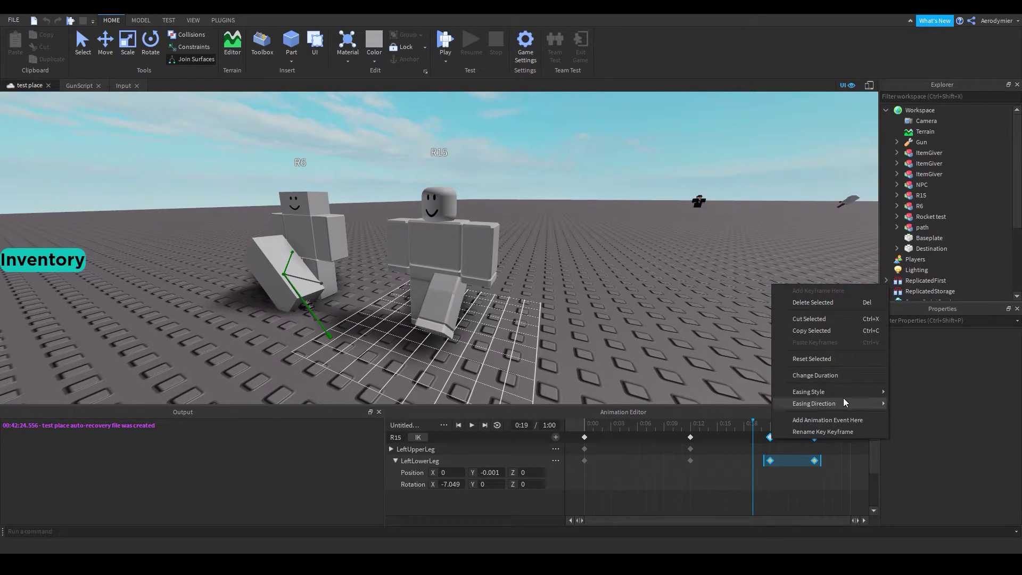
mouse_move(843, 400)
click(913, 420)
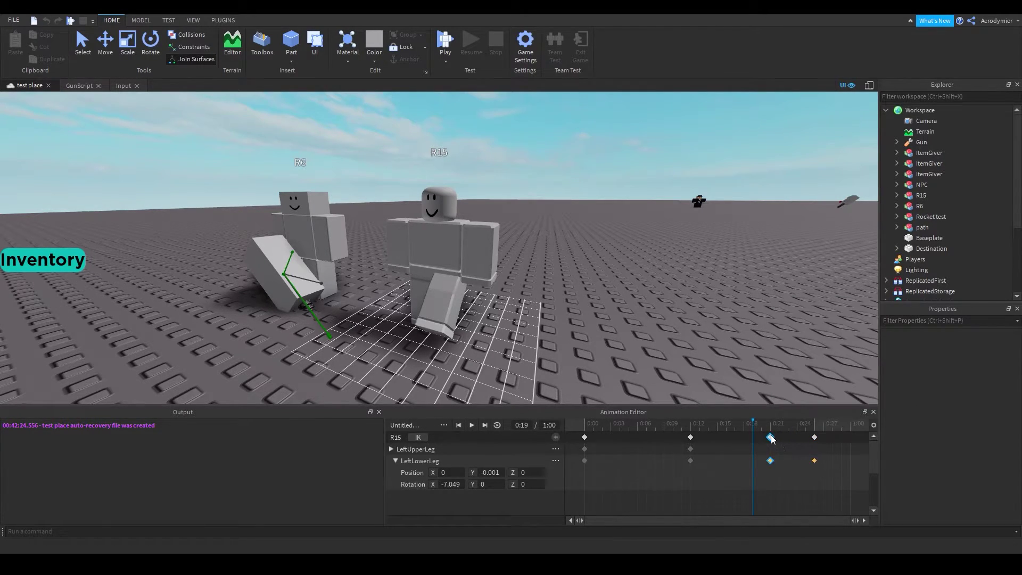
right_click(770, 435)
mouse_move(832, 399)
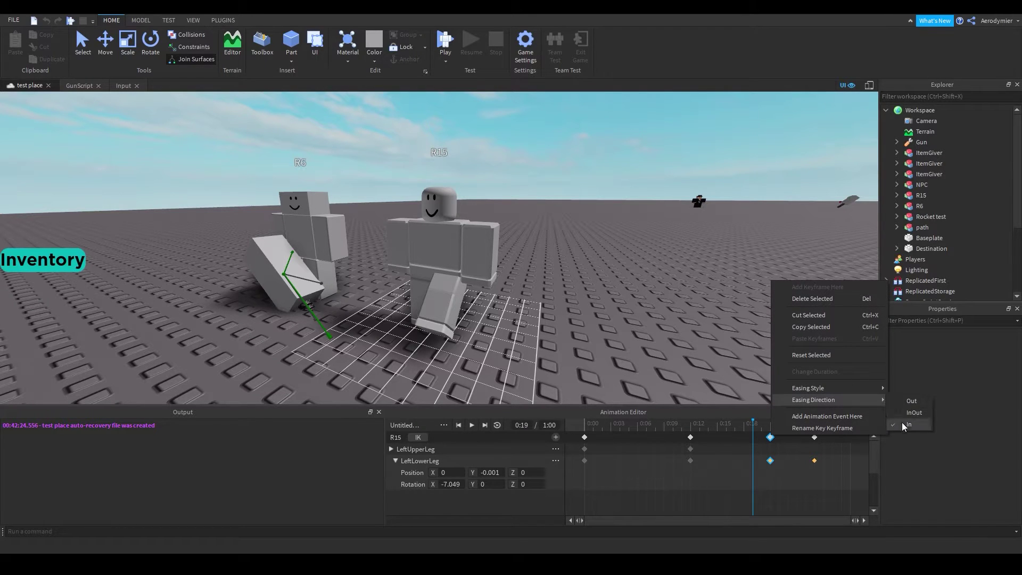
click(816, 454)
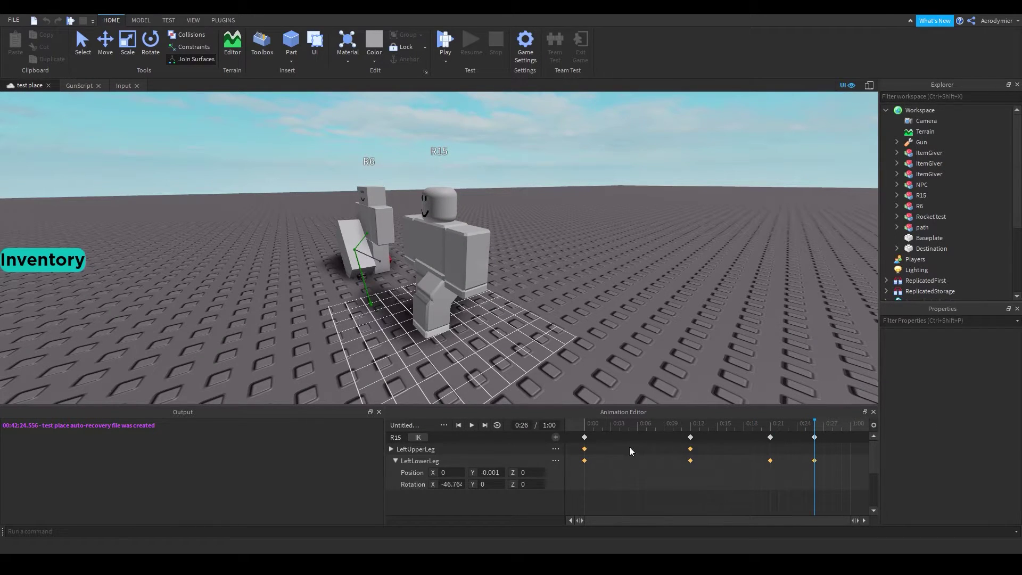
drag(647, 447, 701, 438)
- Enable IK for the R15 rig in the Manage IK panel
right_click(697, 441)
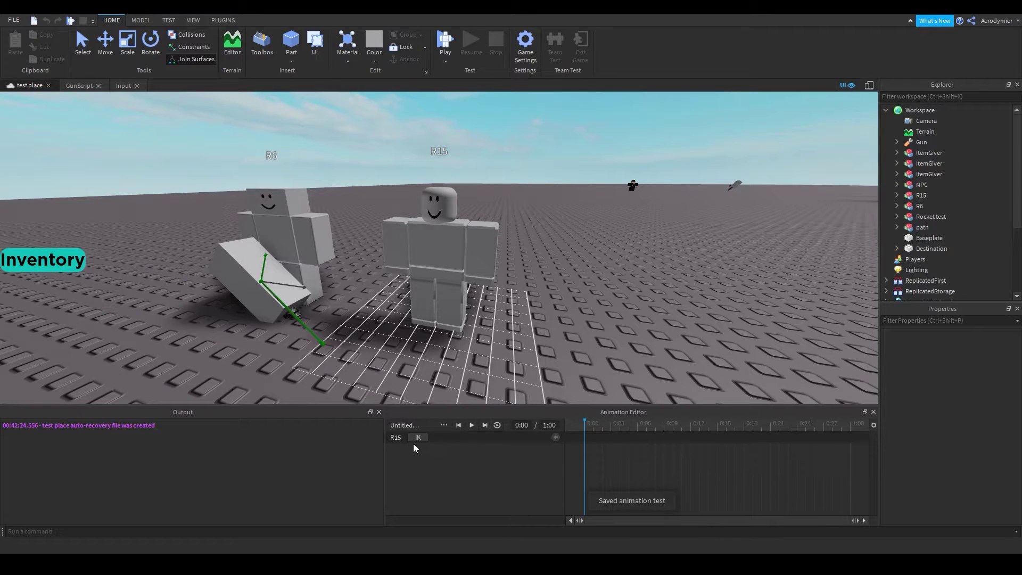
click(417, 438)
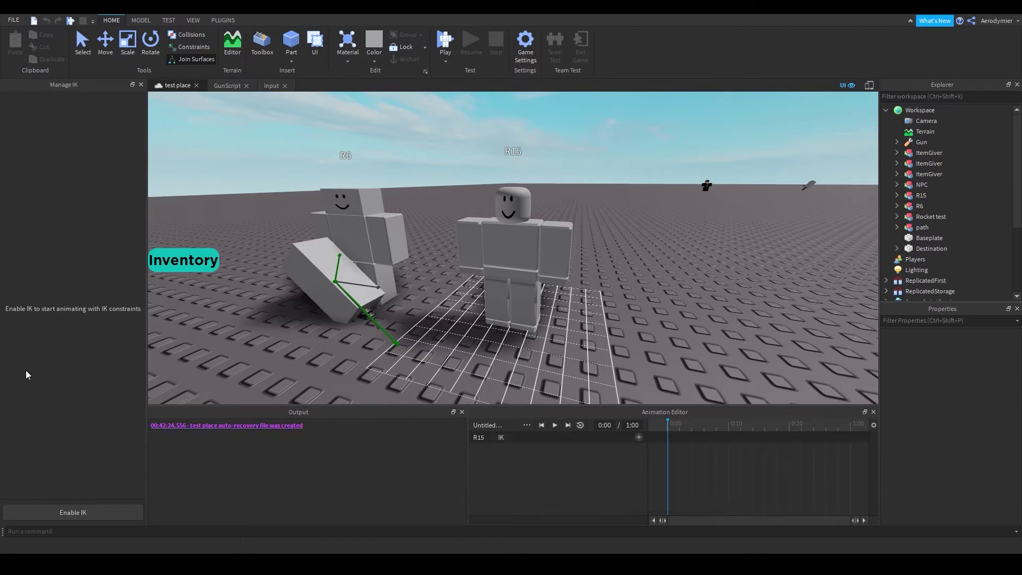
click(41, 517)
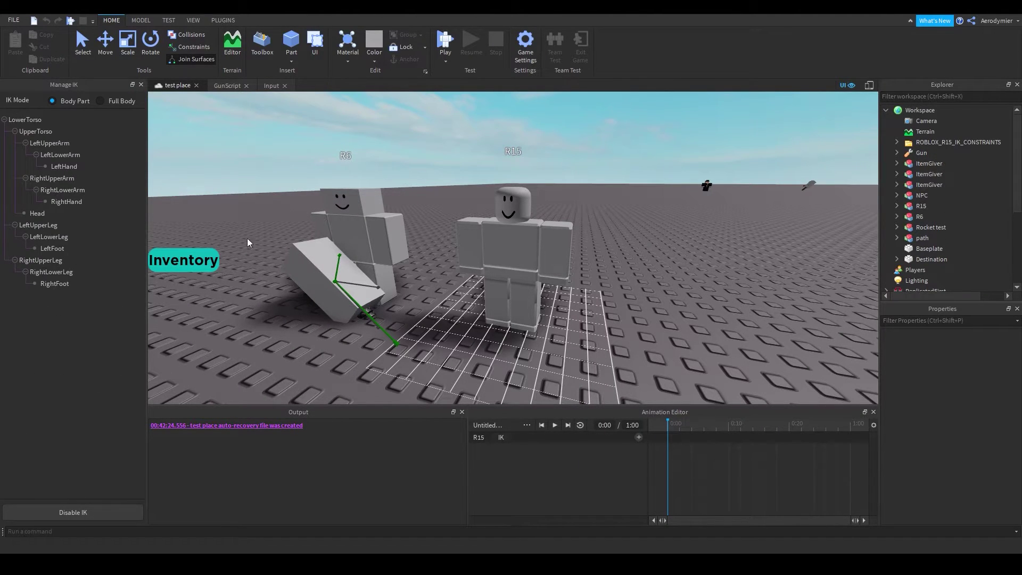
- Select the UpperTorso and rotate it through several poses with IK active
click(520, 259)
right_drag(421, 302, 599, 271)
drag(600, 271, 565, 256)
mouse_move(522, 137)
mouse_down()
mouse_move(456, 157)
mouse_move(554, 155)
mouse_move(519, 158)
mouse_up()
mouse_move(456, 308)
mouse_down()
mouse_move(450, 355)
mouse_move(457, 271)
mouse_move(500, 160)
mouse_move(456, 350)
mouse_move(457, 286)
mouse_move(455, 310)
mouse_up()
mouse_move(610, 273)
mouse_down()
mouse_move(483, 318)
mouse_move(606, 276)
mouse_move(598, 266)
mouse_up()
drag(458, 301, 538, 247)
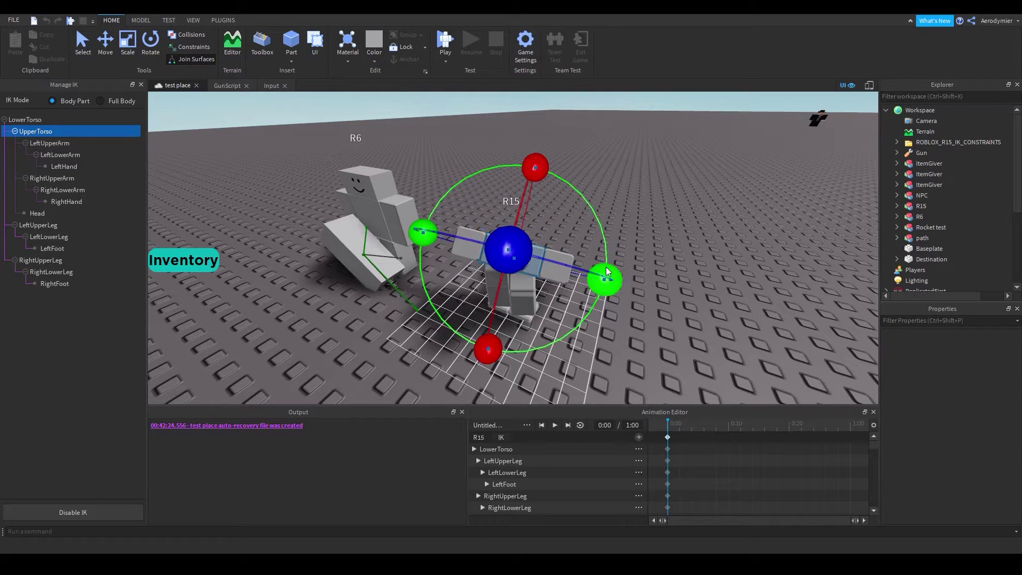
drag(540, 173, 571, 127)
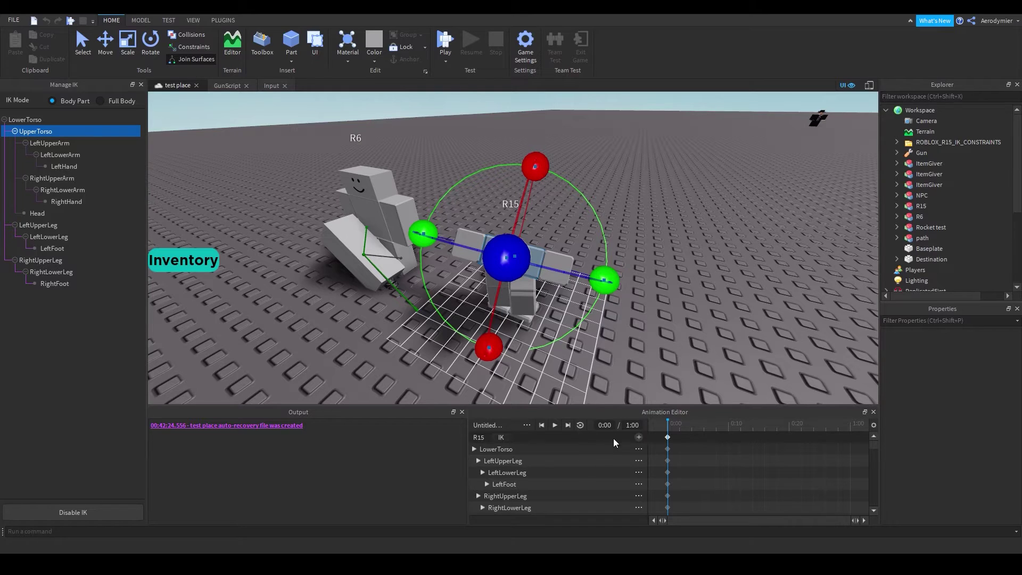
- Switch IK to Full Body and pin the LeftUpperLeg and RightUpperLeg
right_click(713, 444)
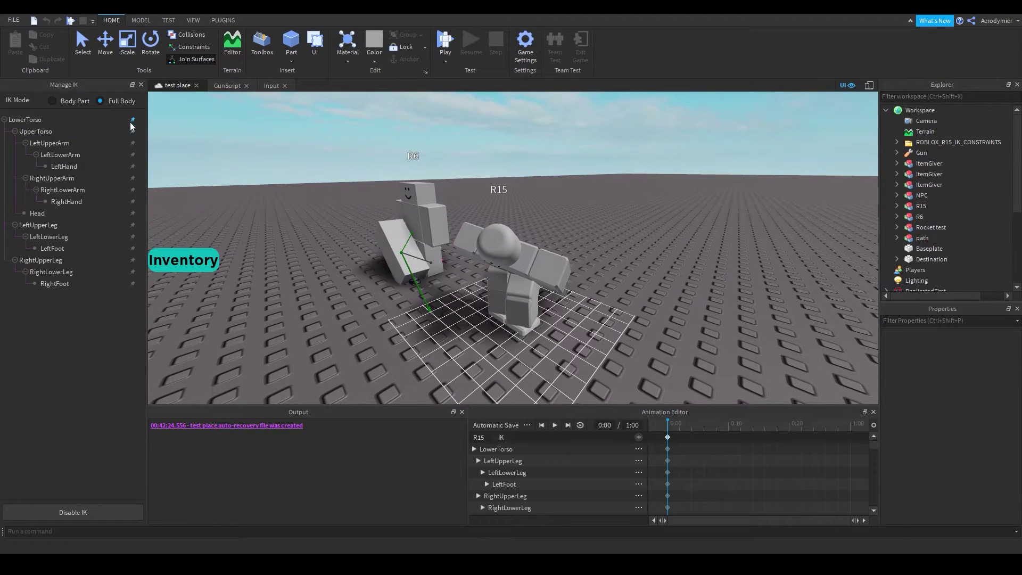
click(638, 452)
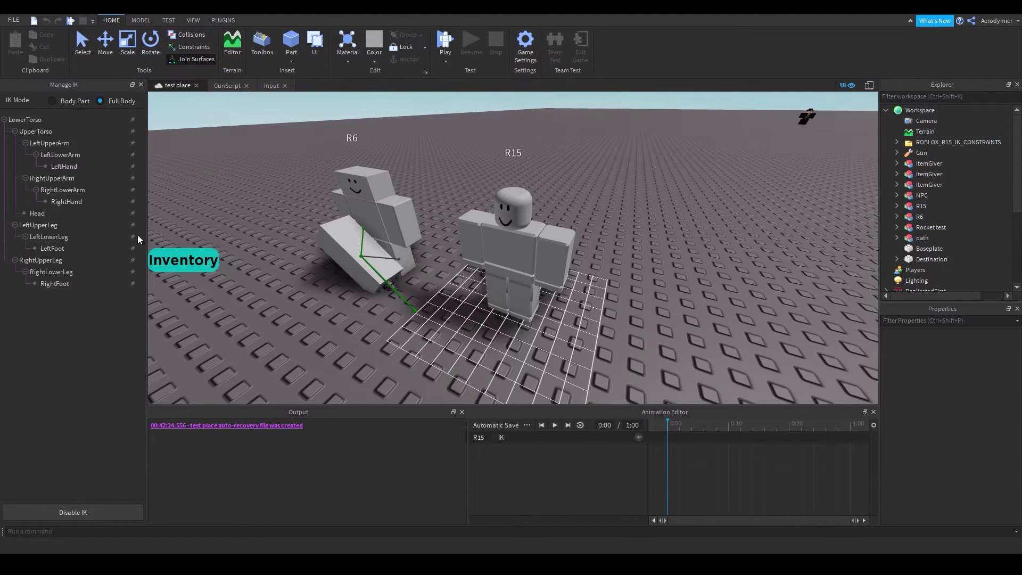
click(133, 260)
click(133, 225)
- Rotate the UpperTorso with the legs pinned to key a new torso pose
click(484, 252)
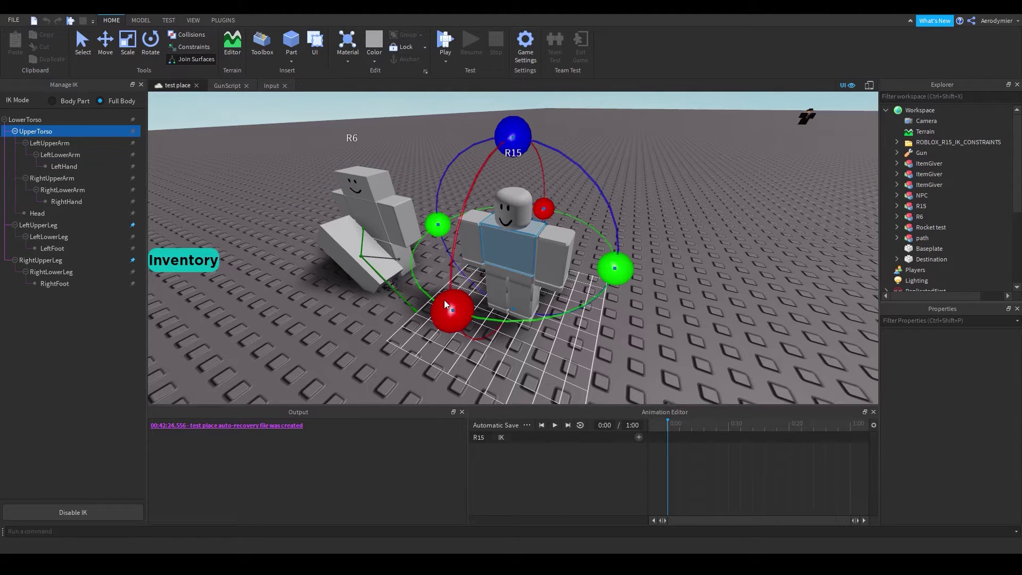
mouse_move(471, 315)
mouse_down()
mouse_move(486, 238)
mouse_move(472, 311)
mouse_up()
drag(434, 234, 468, 231)
drag(615, 267, 421, 296)
click(500, 436)
click(441, 425)
- Leave priority at Core, turn on looping, and bring up the timeline settings
mouse_move(485, 519)
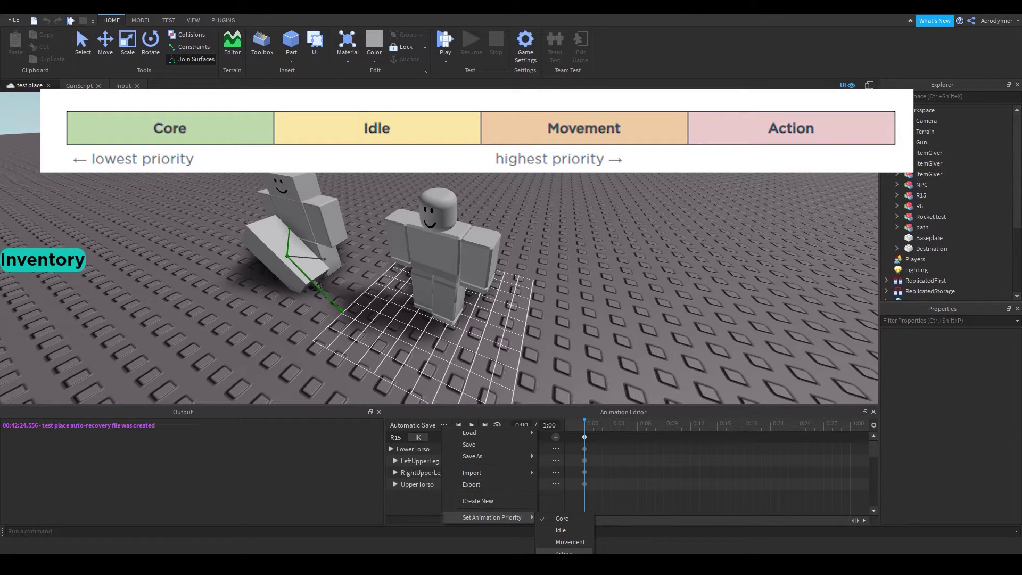
click(428, 503)
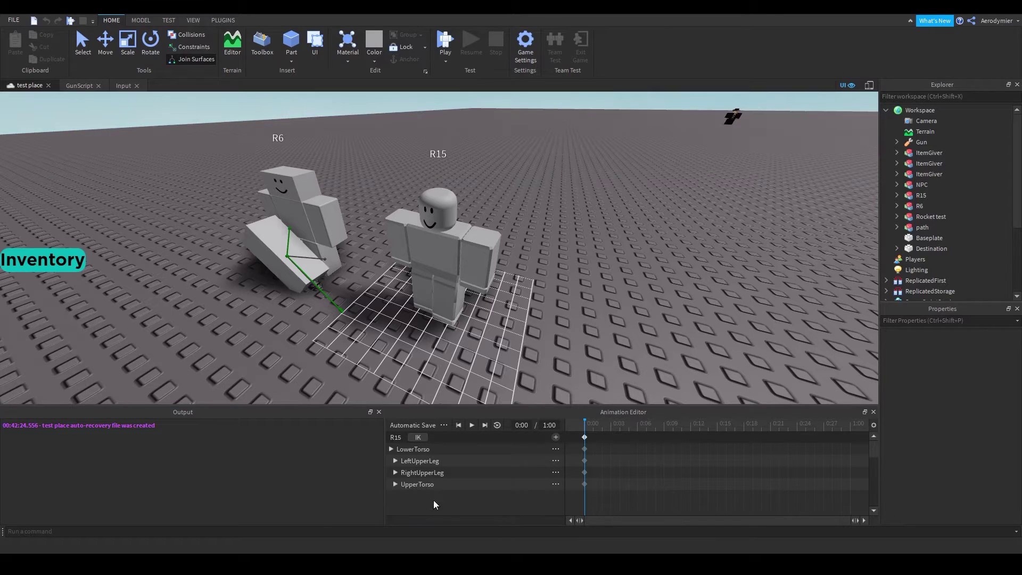
click(496, 424)
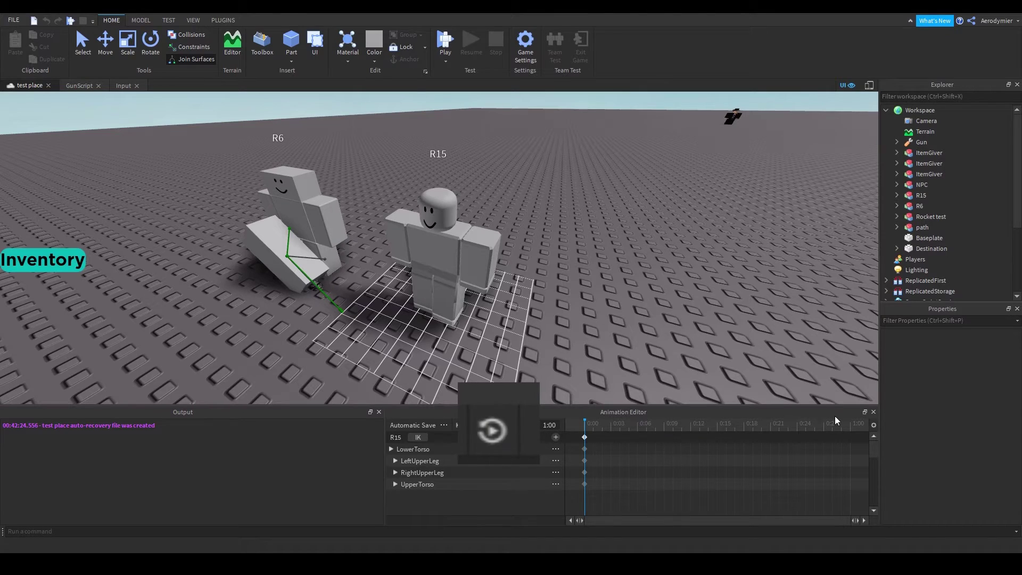
click(873, 425)
- Show the timeline in frames and lengthen the animation to 60 frames
mouse_move(918, 429)
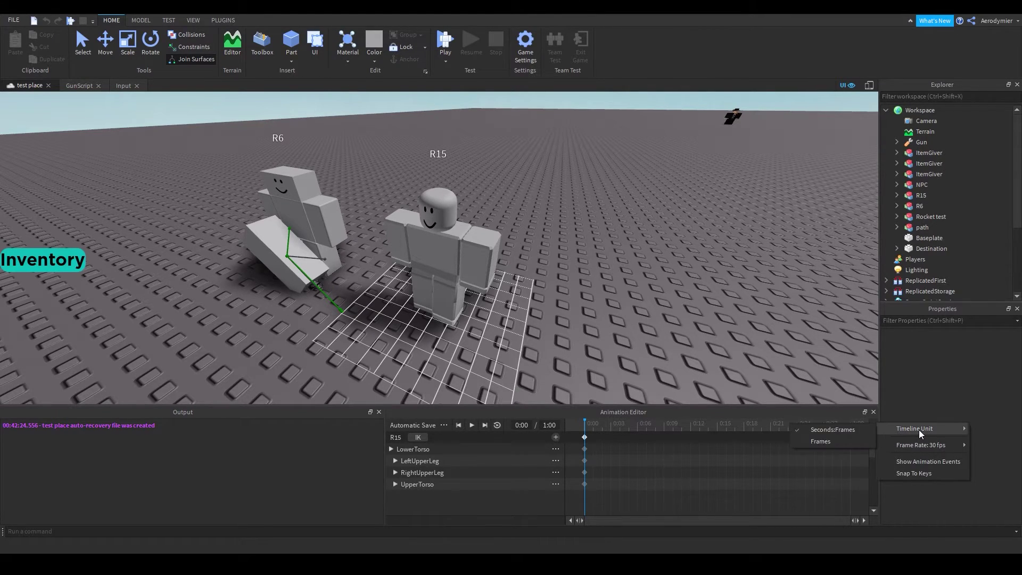
click(836, 439)
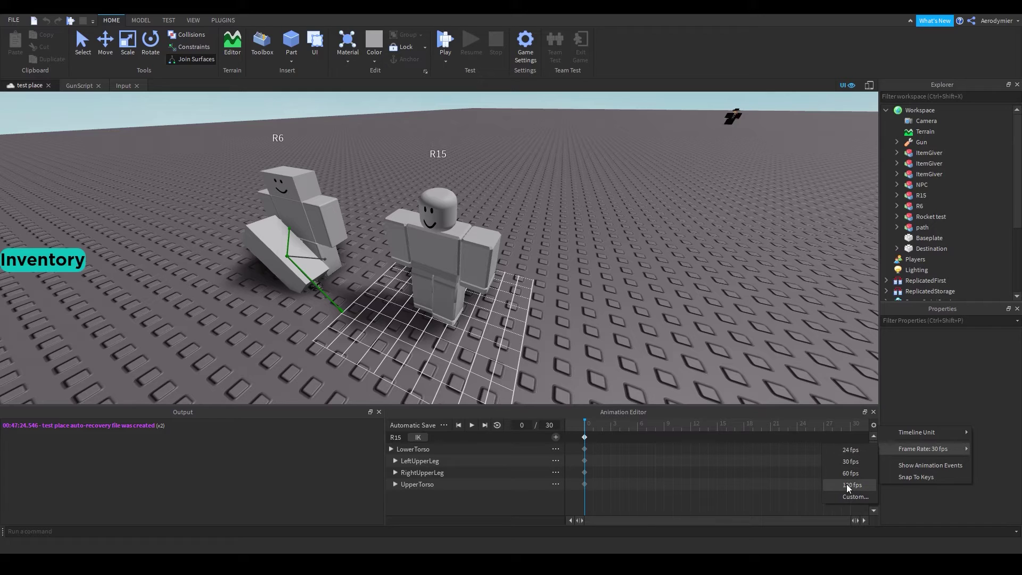
click(845, 463)
drag(587, 424, 935, 427)
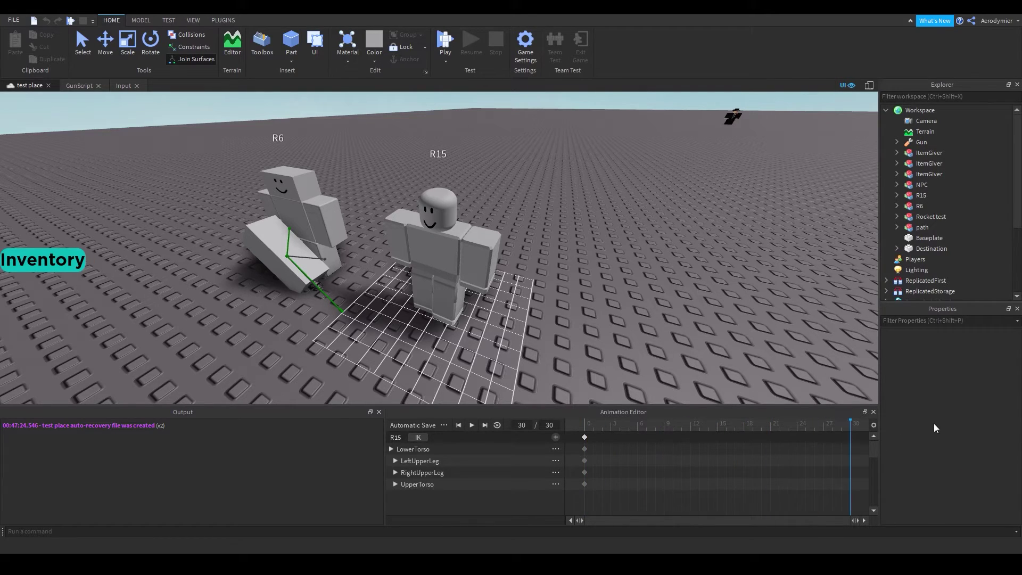
click(551, 424)
text(60)
key(Return)
drag(623, 429, 889, 426)
drag(610, 424, 585, 426)
- Set the frame rate to 120 fps, previewing the animation to its end
click(873, 426)
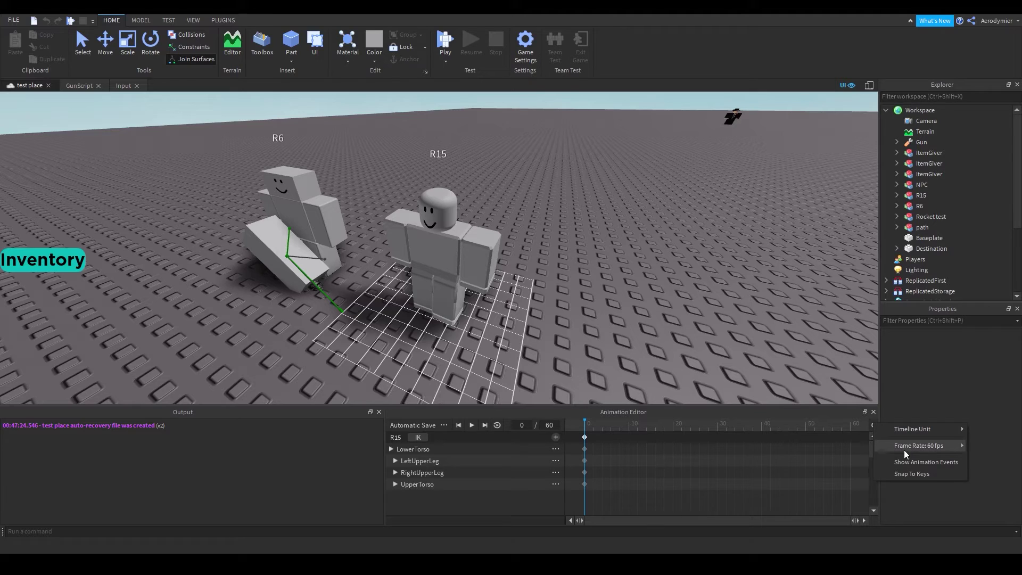
mouse_move(909, 444)
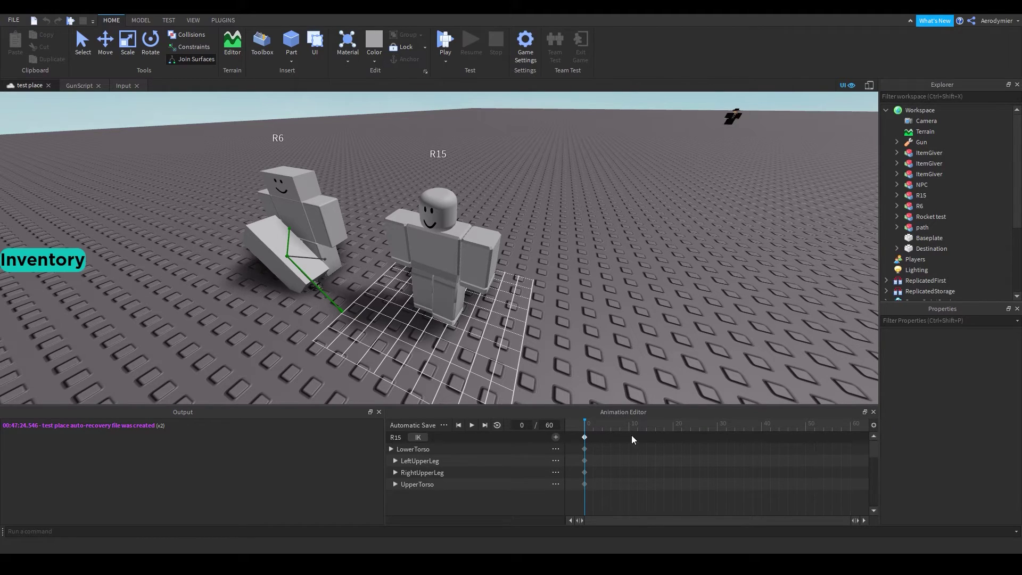
drag(757, 423, 849, 423)
drag(633, 423, 574, 430)
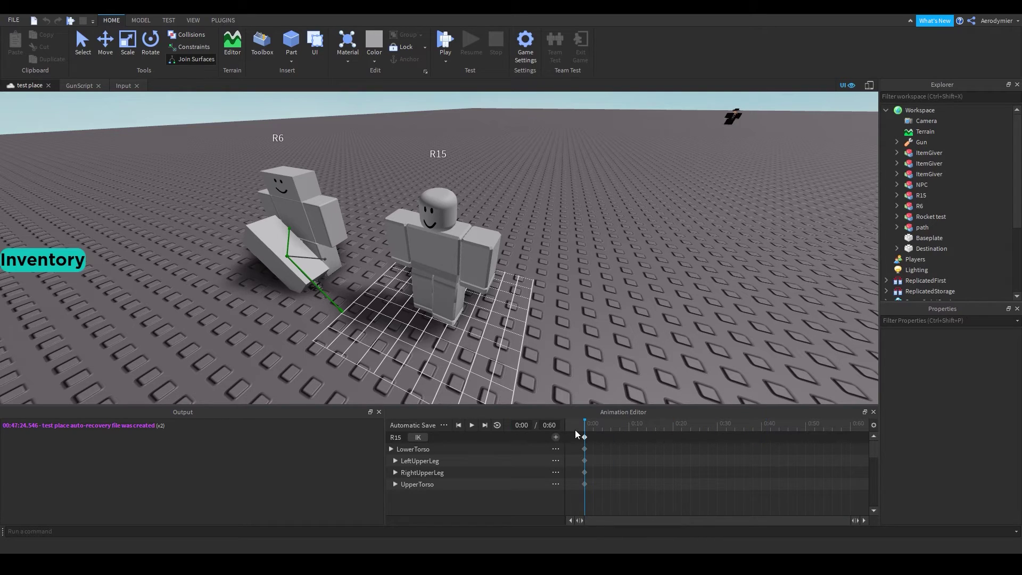
click(873, 424)
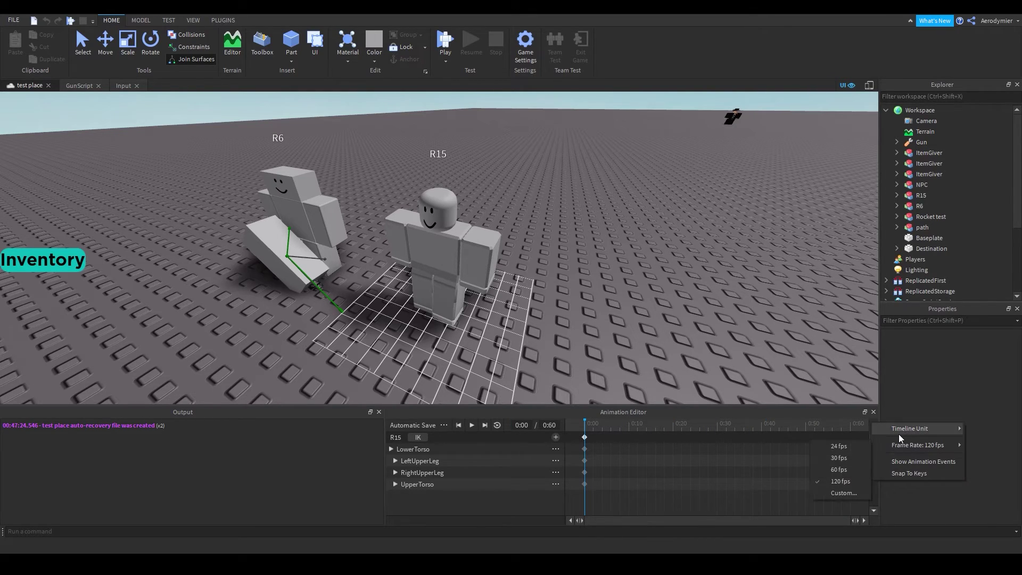
mouse_move(898, 433)
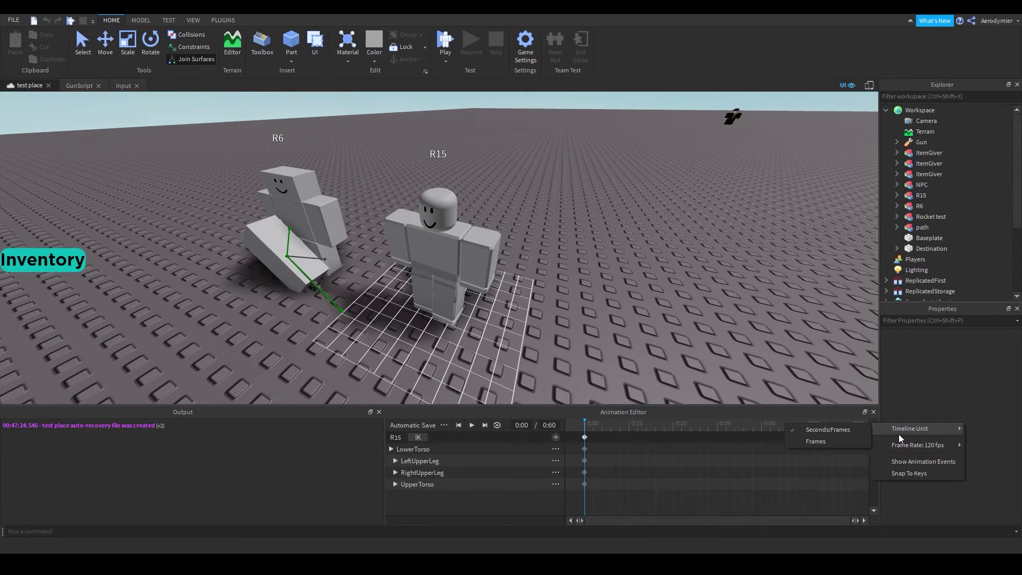
- Show the Animation Events track and add a blank event entry at 0:06
click(911, 463)
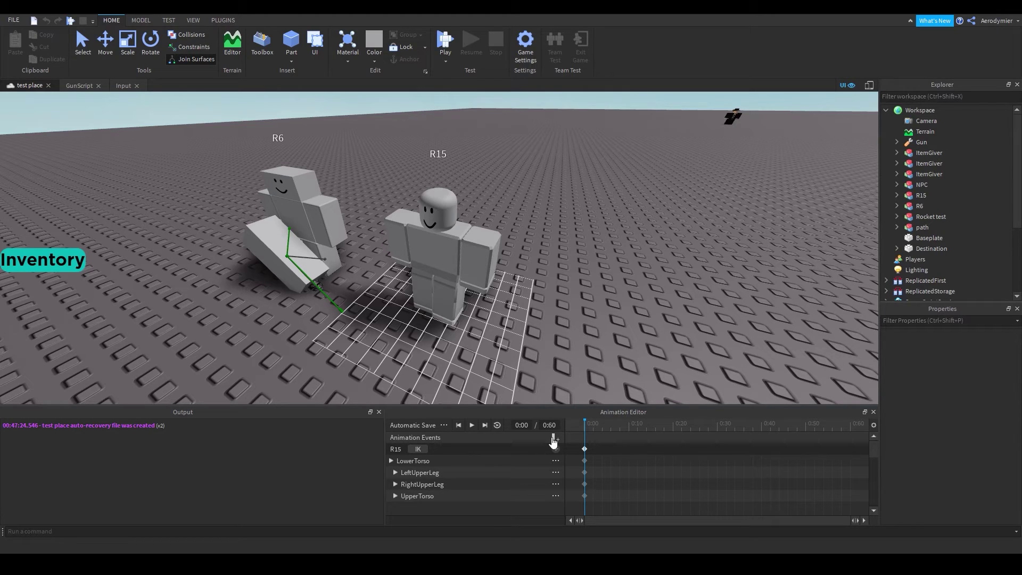
click(606, 423)
click(555, 436)
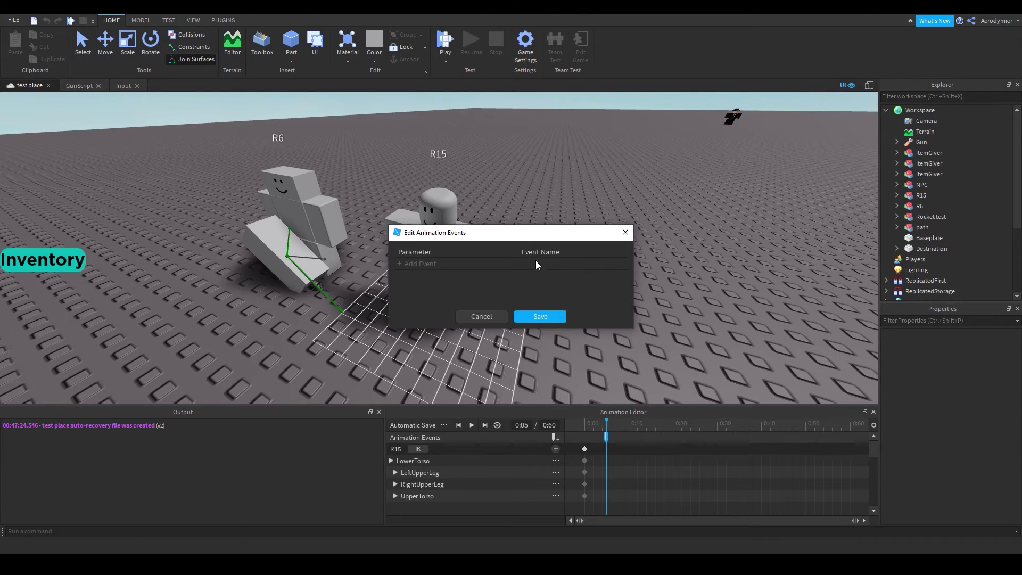
click(531, 316)
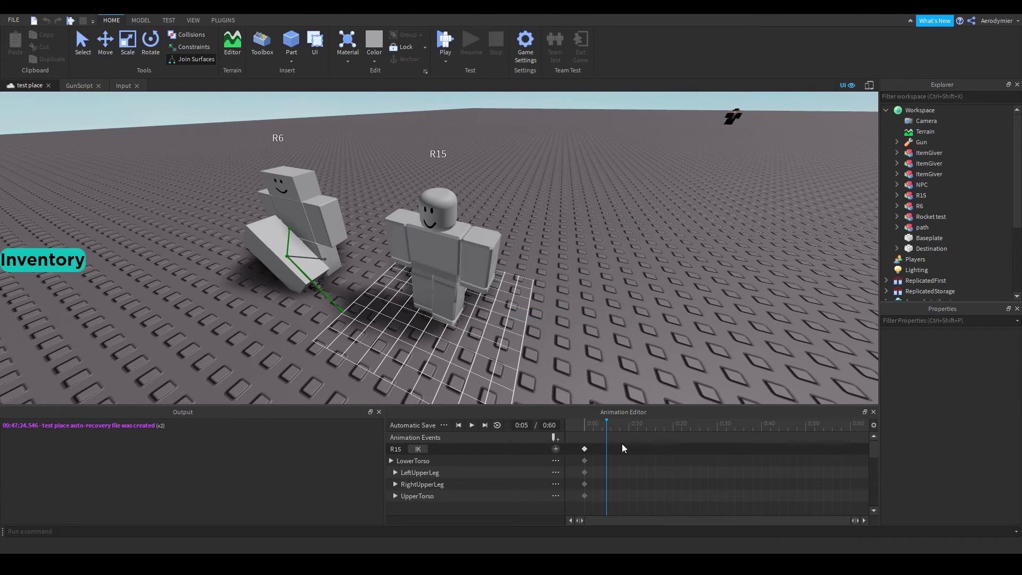
click(610, 423)
click(556, 437)
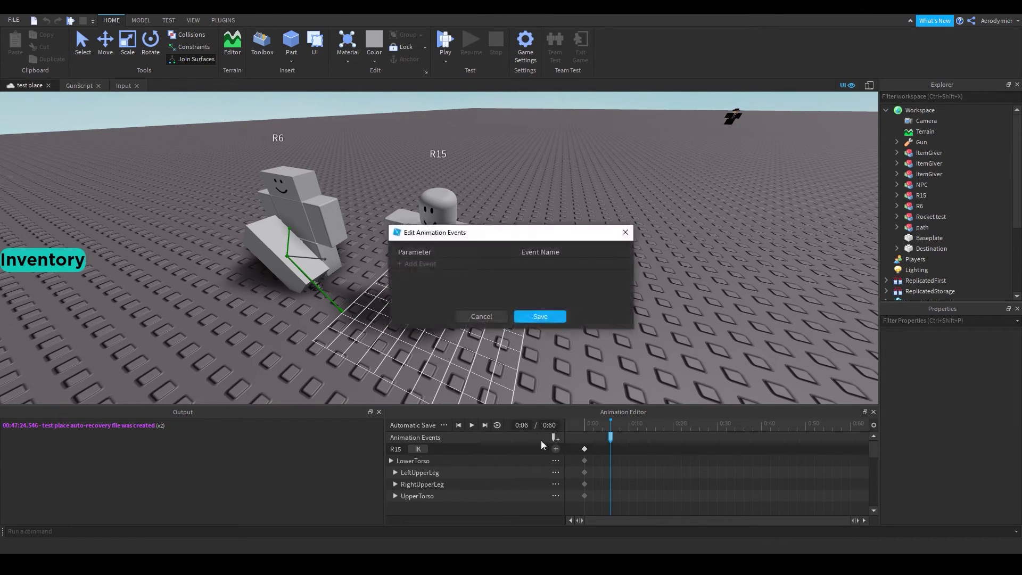
click(402, 264)
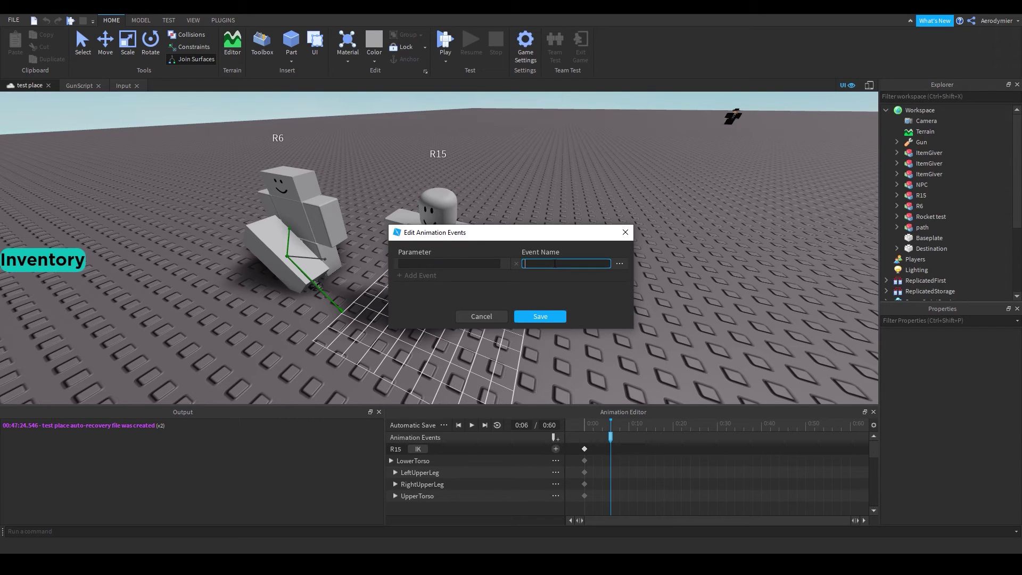
- Dismiss the event dialog and enter a new name for the animation's first keyframe
key(Escape)
right_click(584, 450)
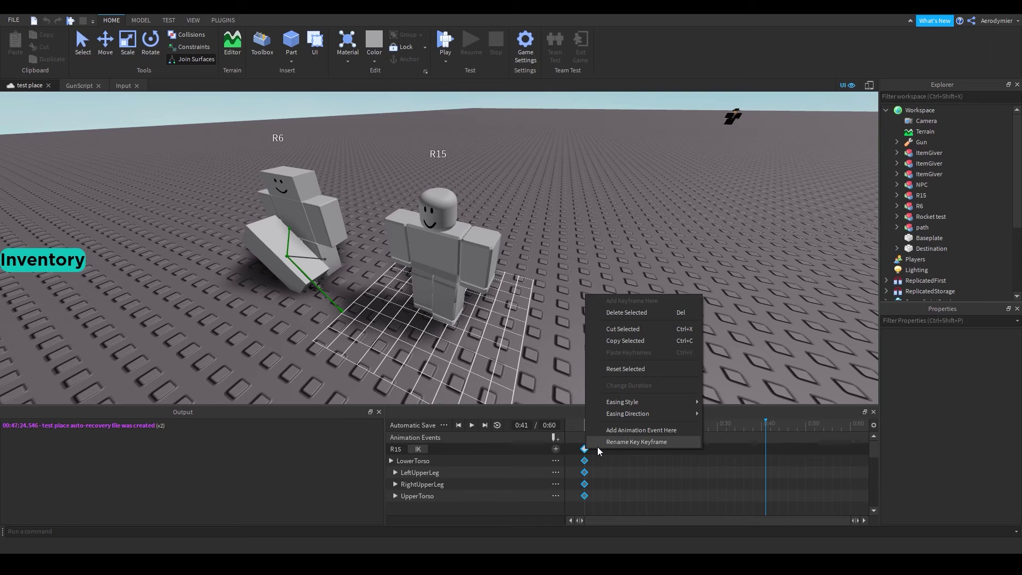
click(597, 445)
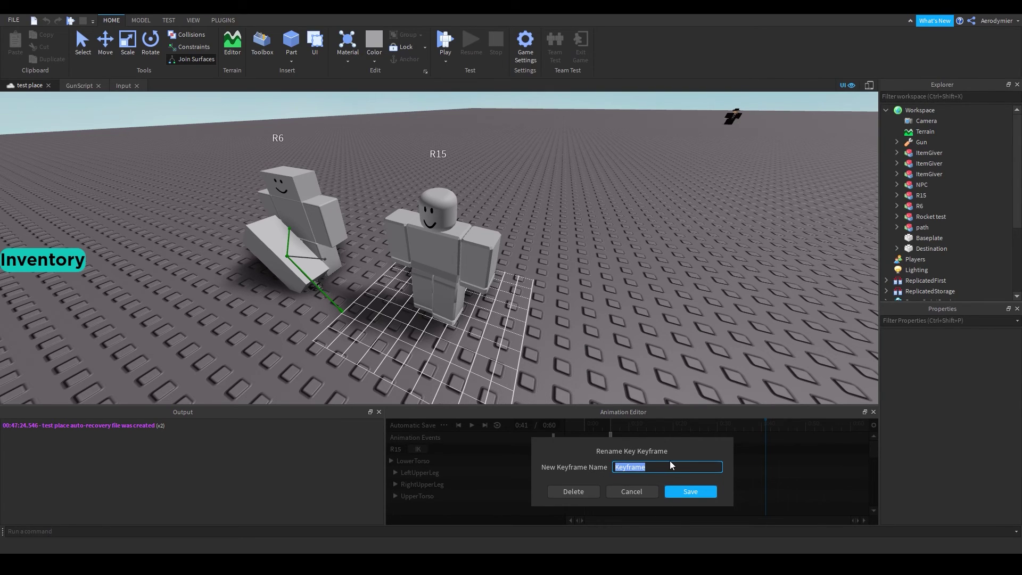
text(Bend)
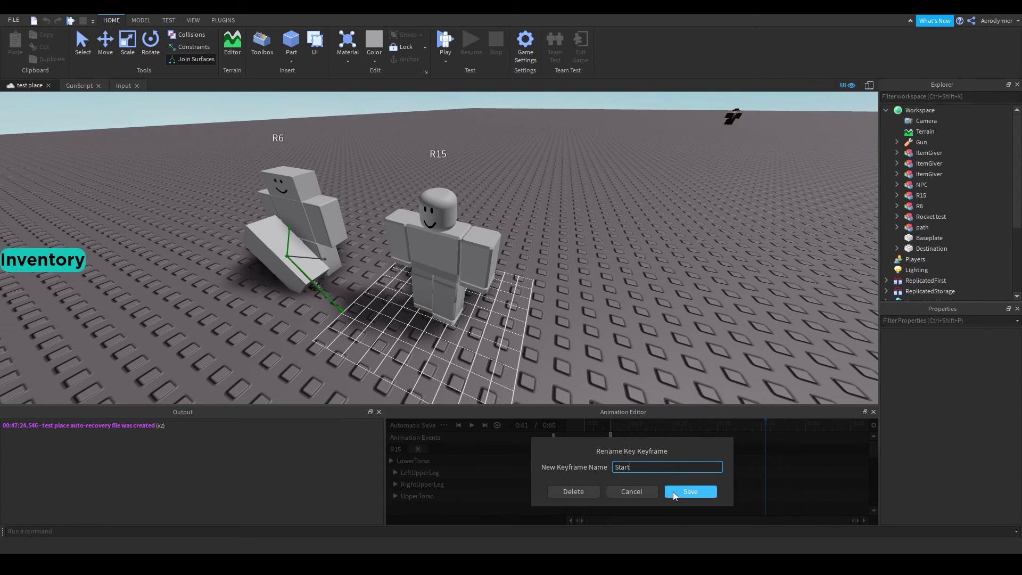